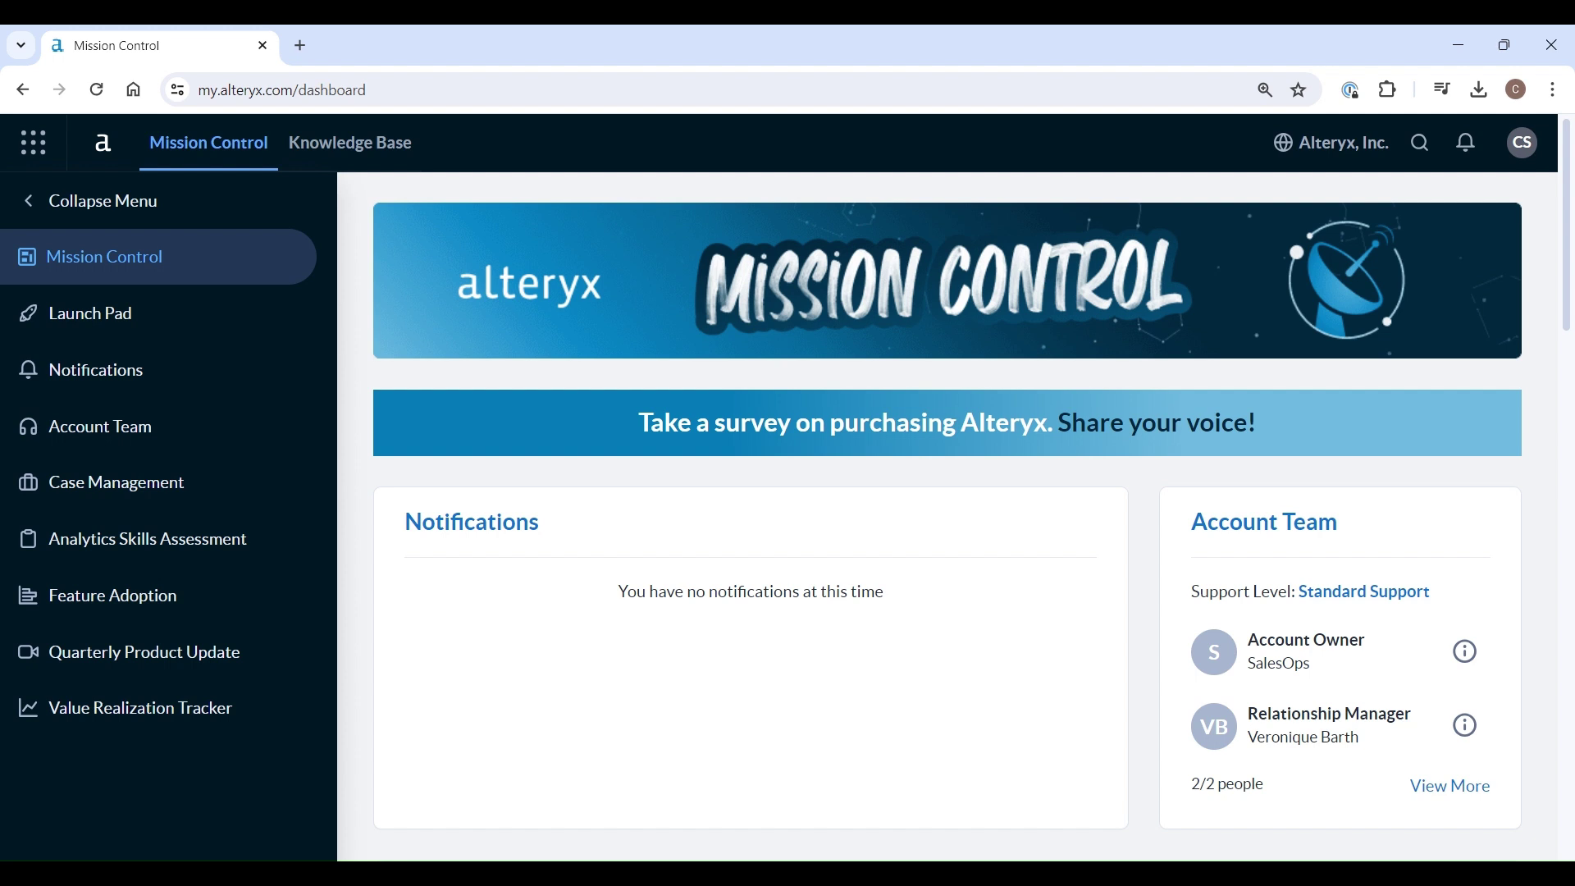
Step: Go to the Licensing and Download Portal from the My Applications list
left_click(43, 156)
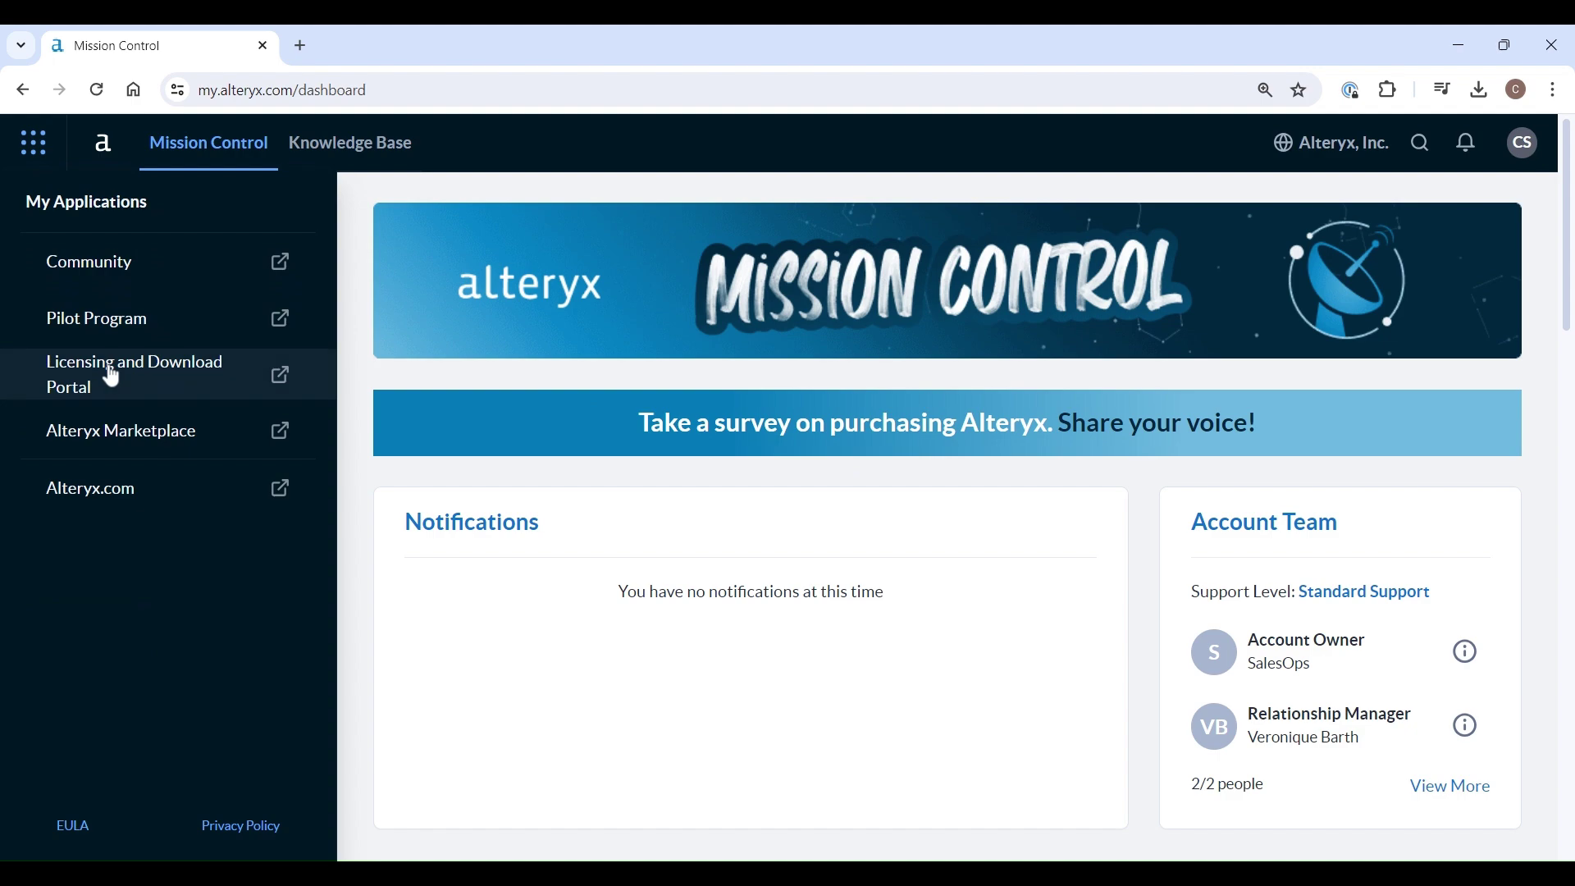
left_click(44, 371)
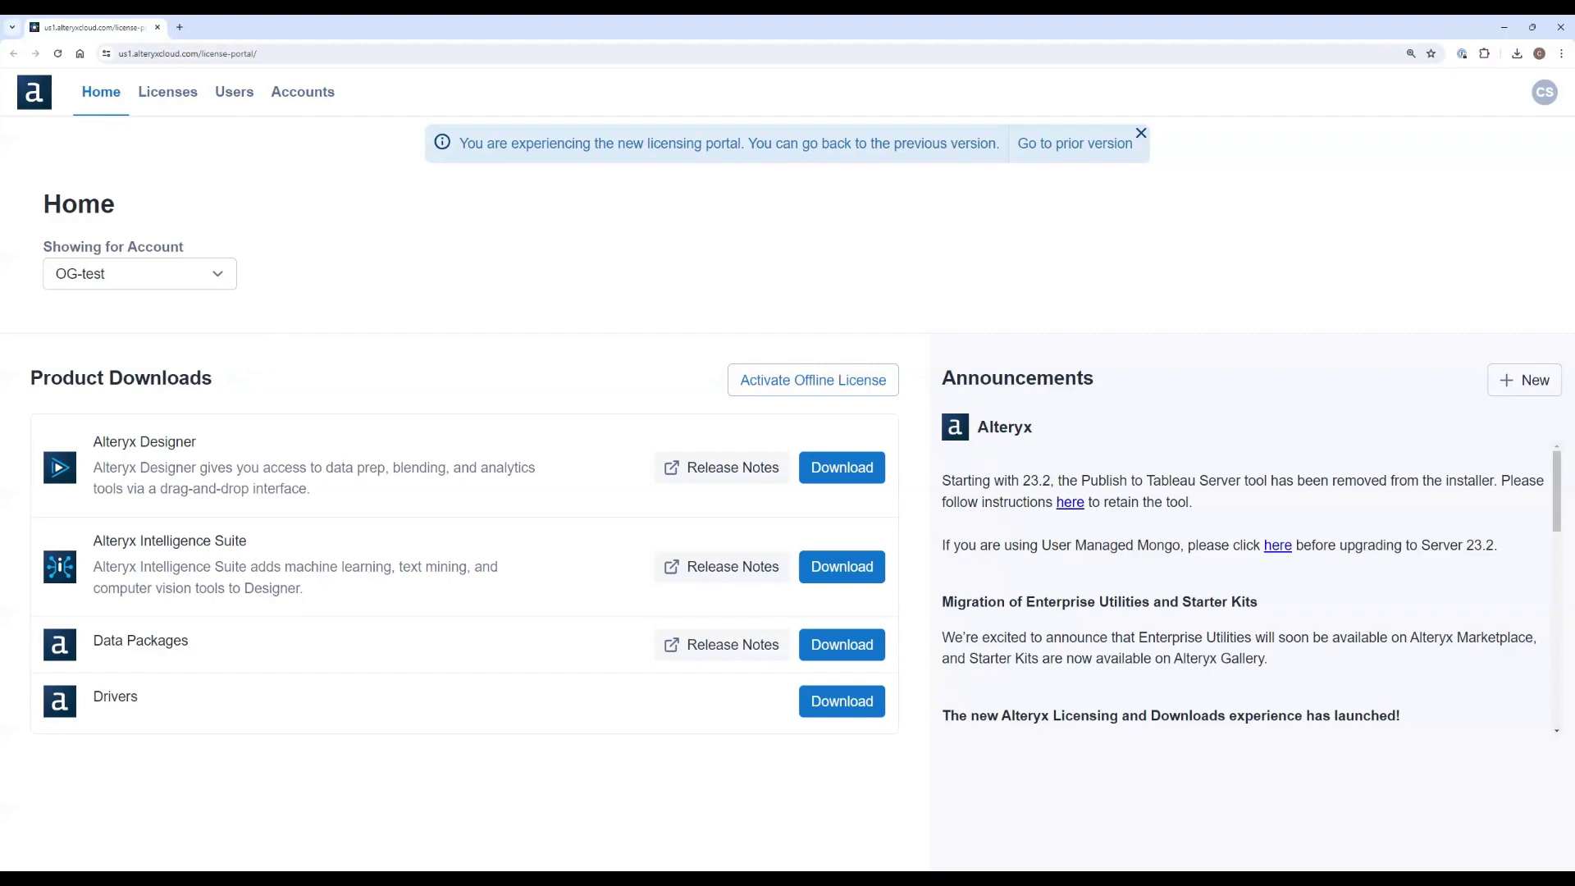
left_click(843, 470)
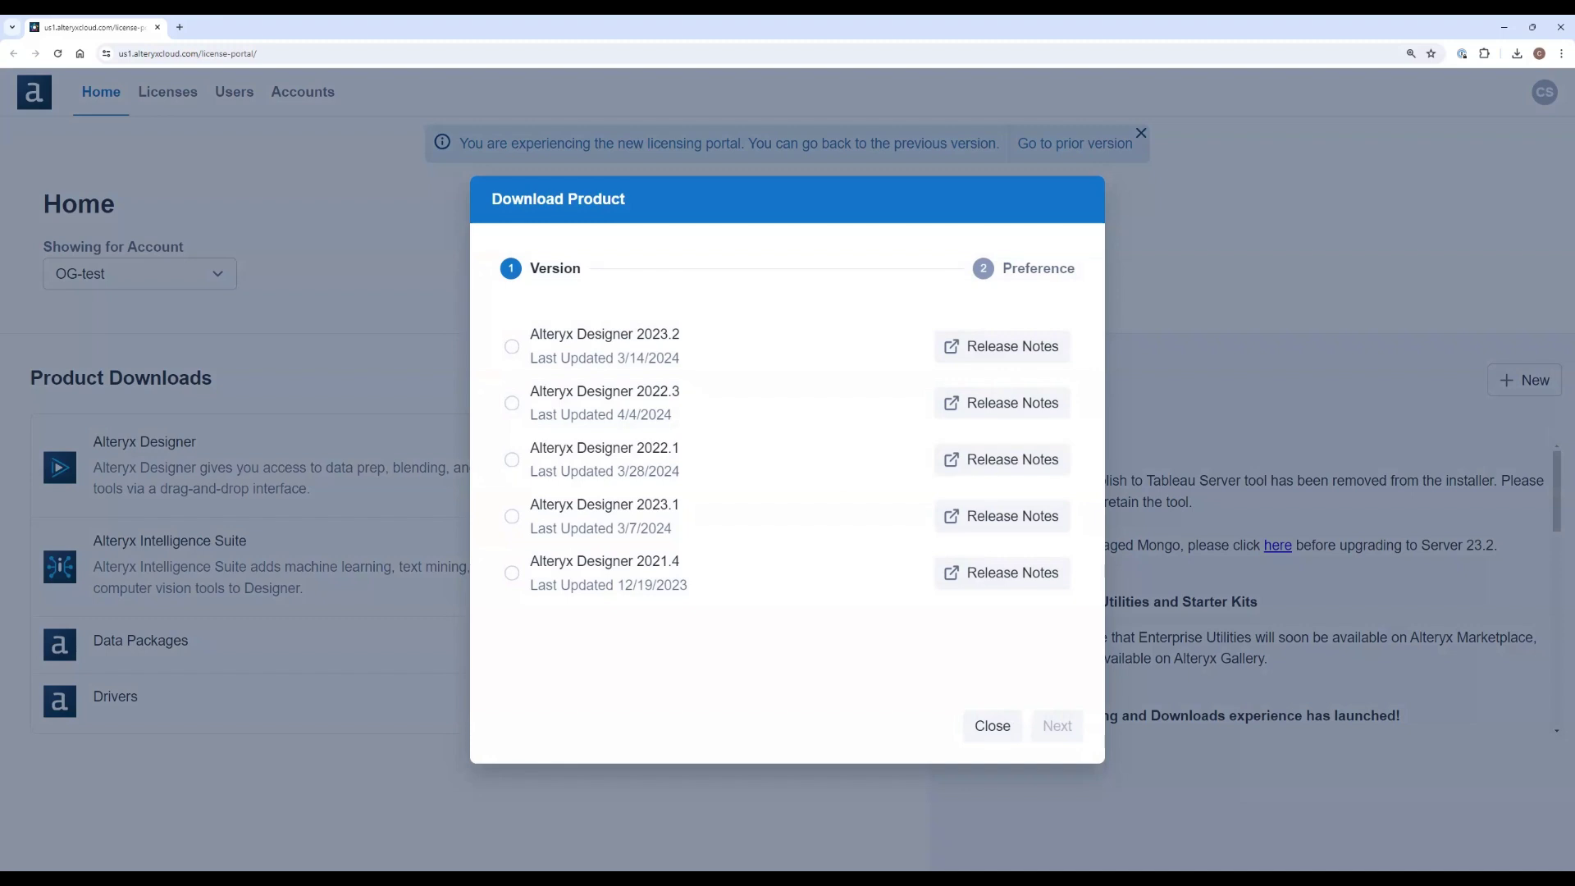
left_click(993, 736)
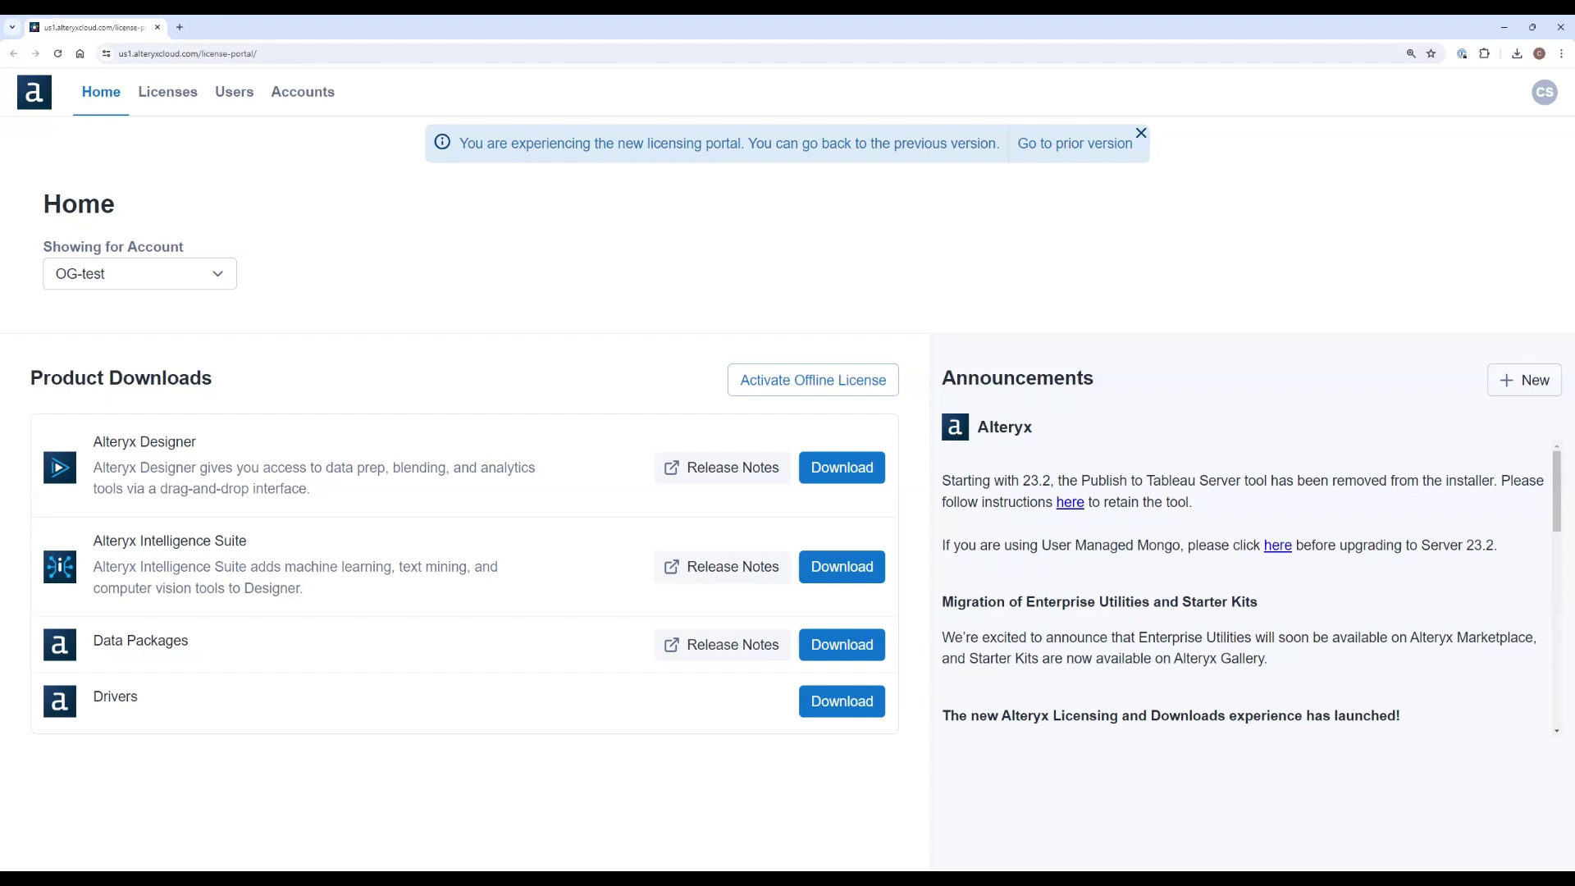
Step: Review the Showing for Account list without switching, then look at Activate Offline License
left_click(227, 284)
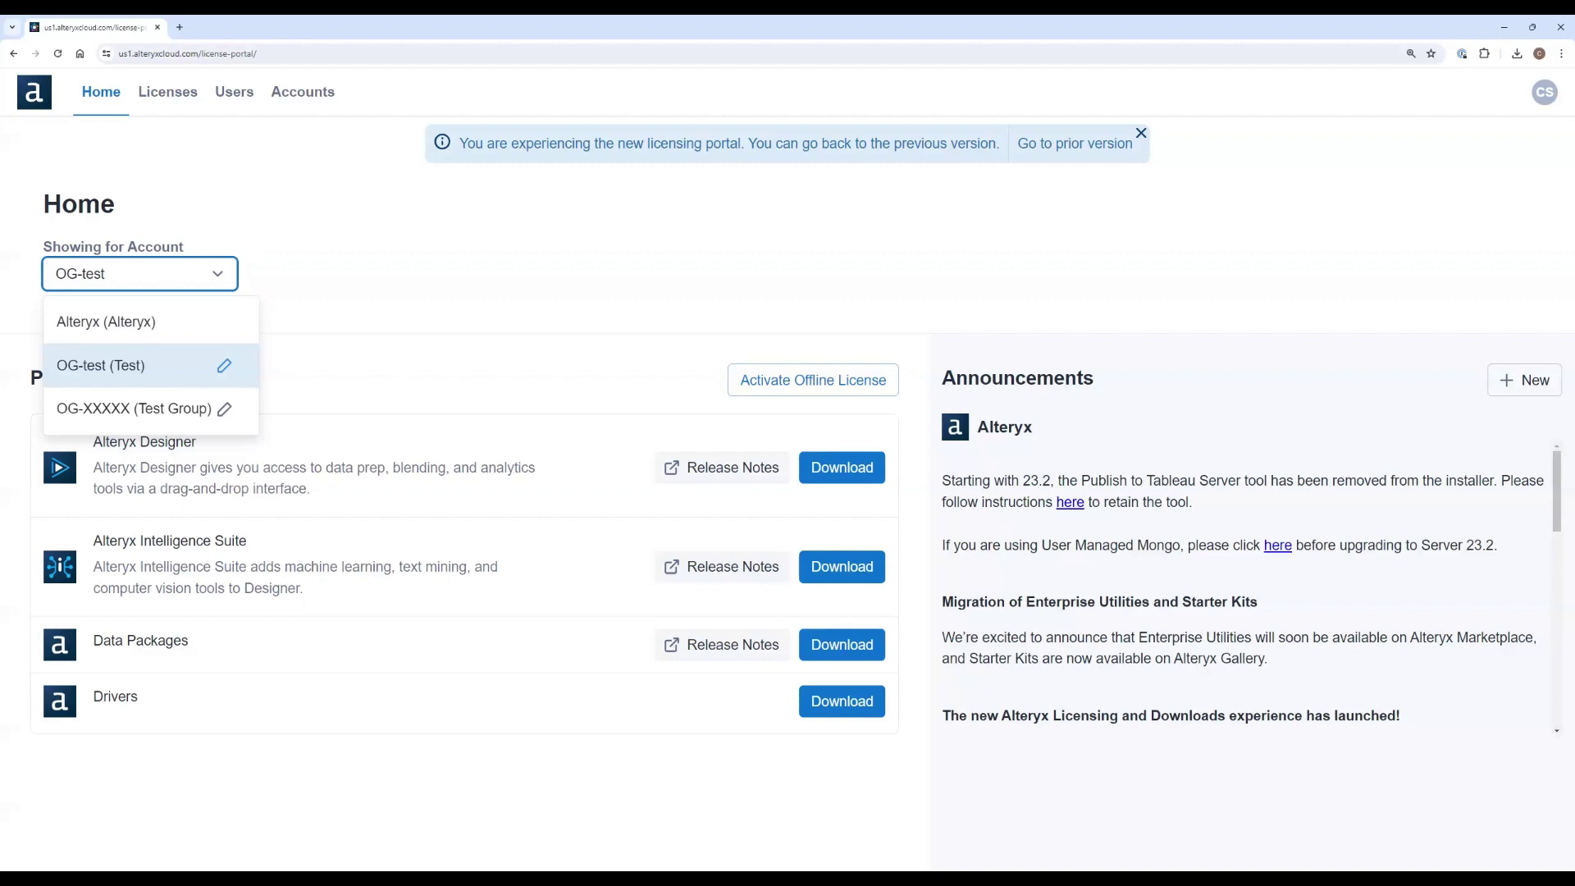
left_click(719, 387)
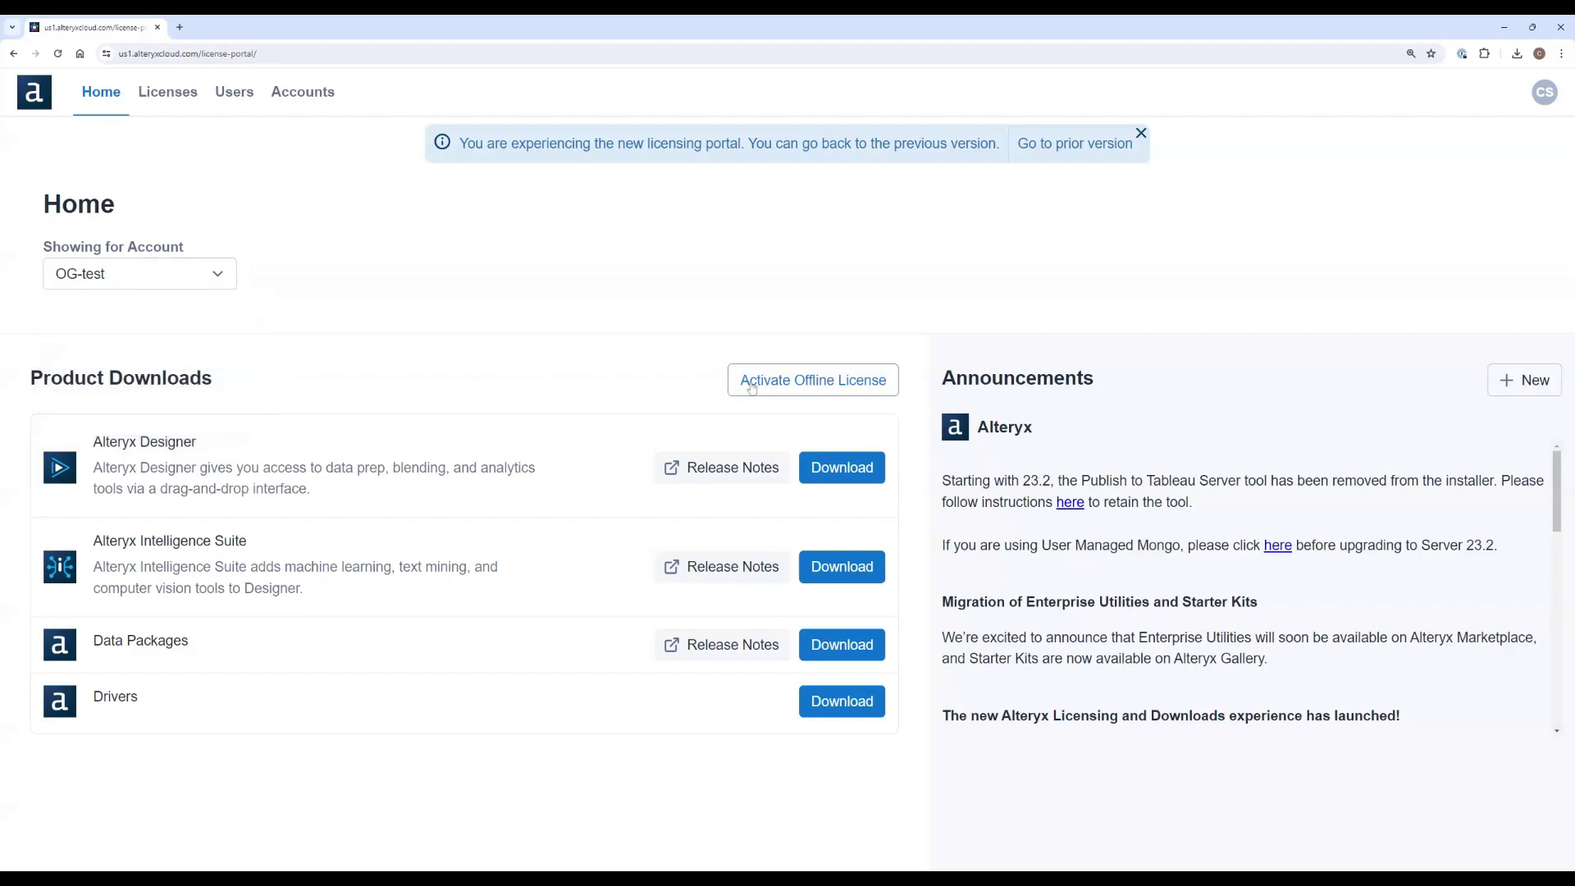
left_click(751, 386)
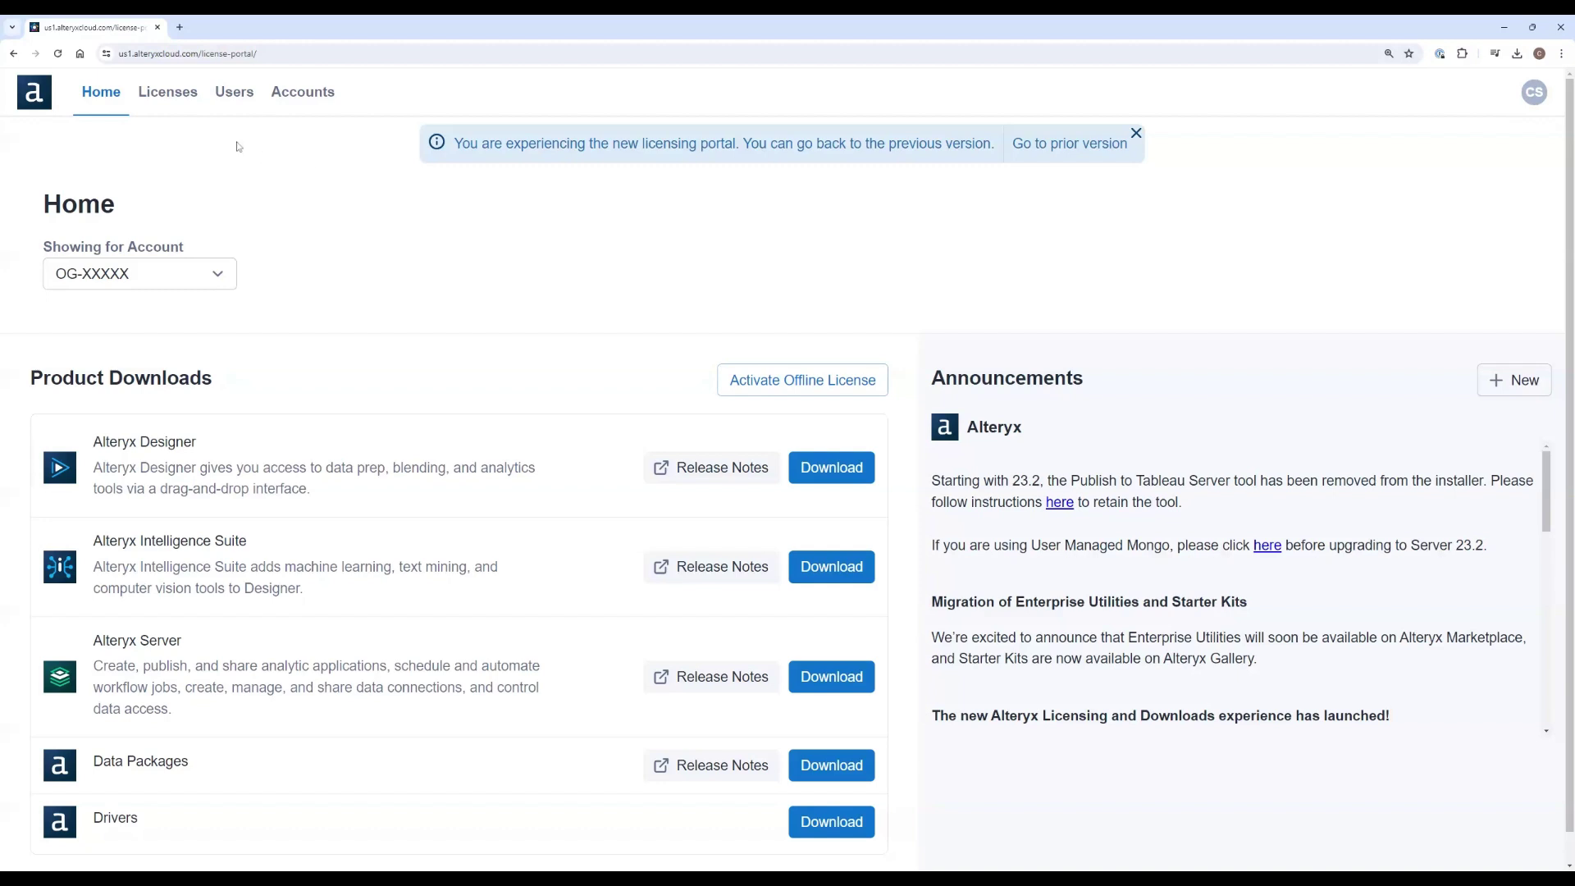
Step: View the Licenses page for the OG-XXXXX account, checking the account selector
left_click(146, 94)
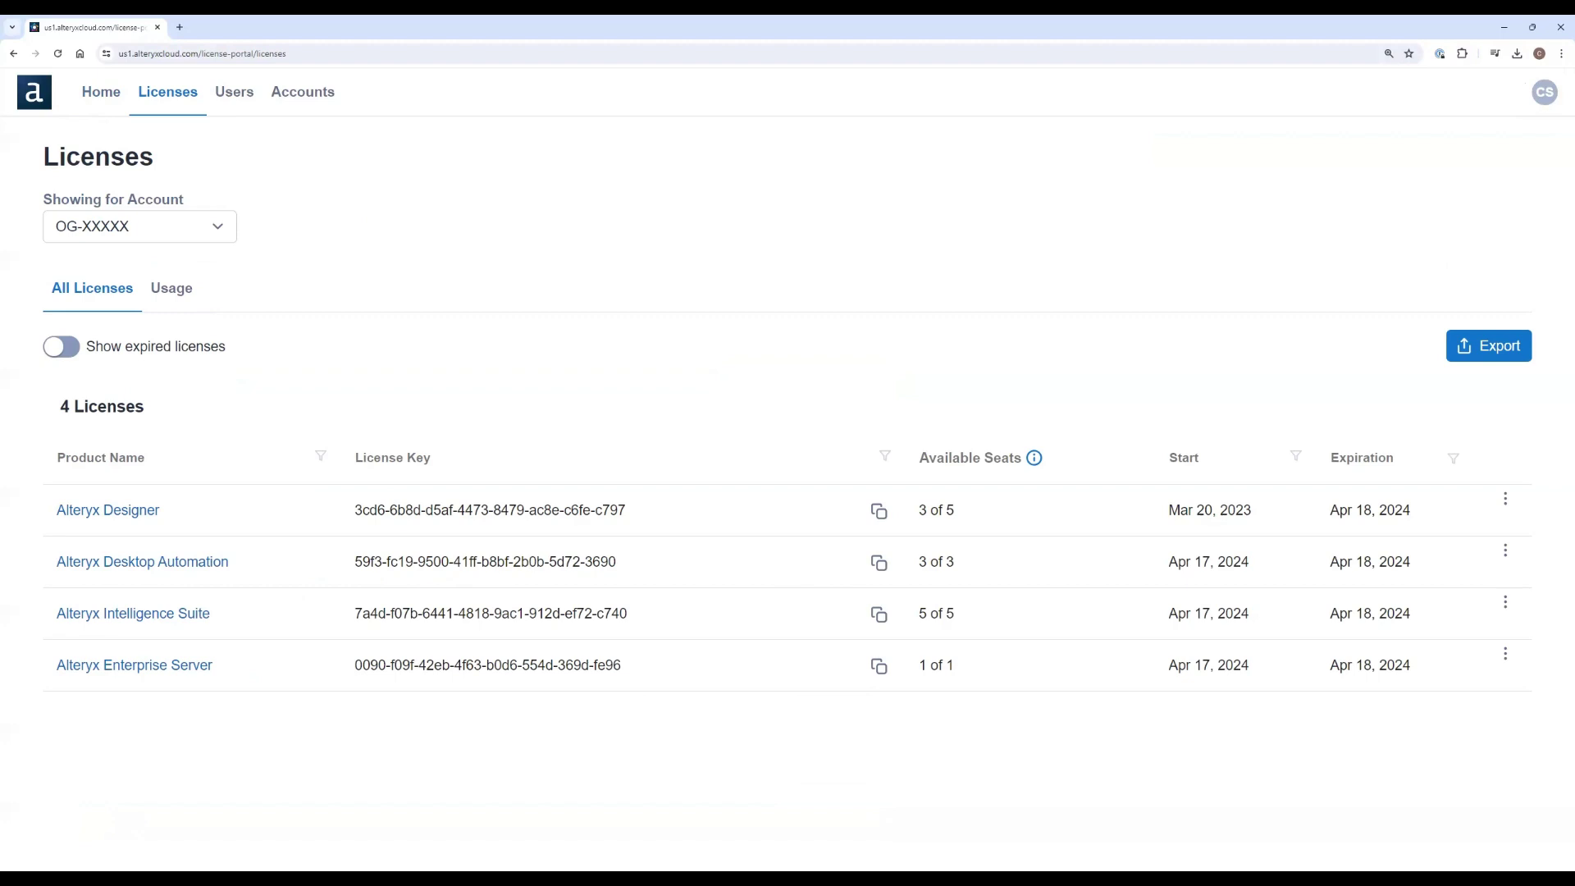
left_click(159, 233)
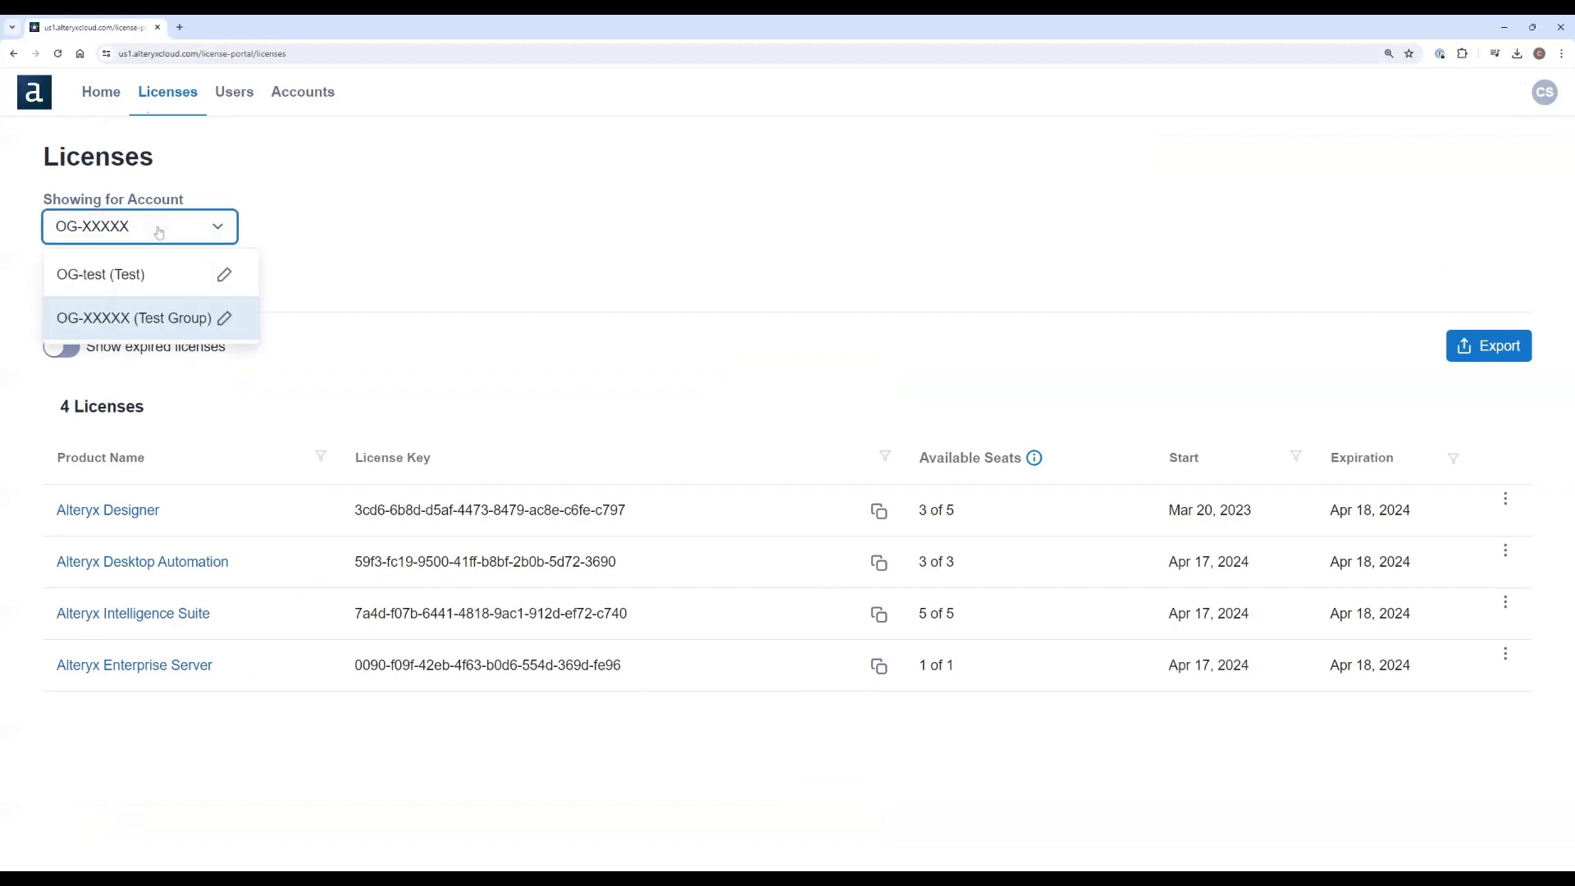
left_click(284, 215)
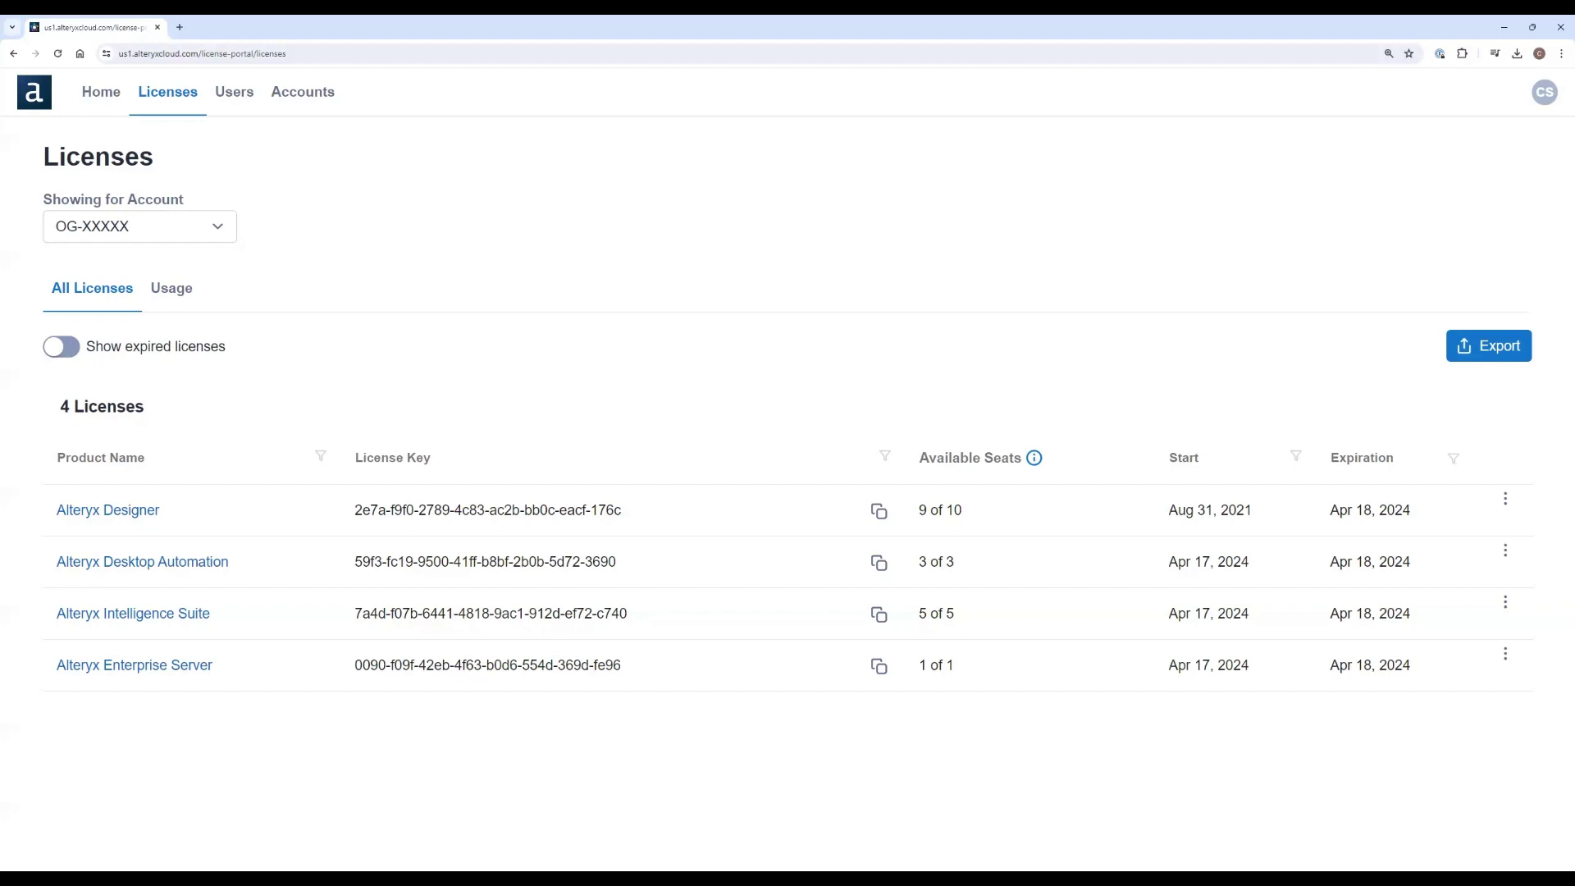
left_click(138, 519)
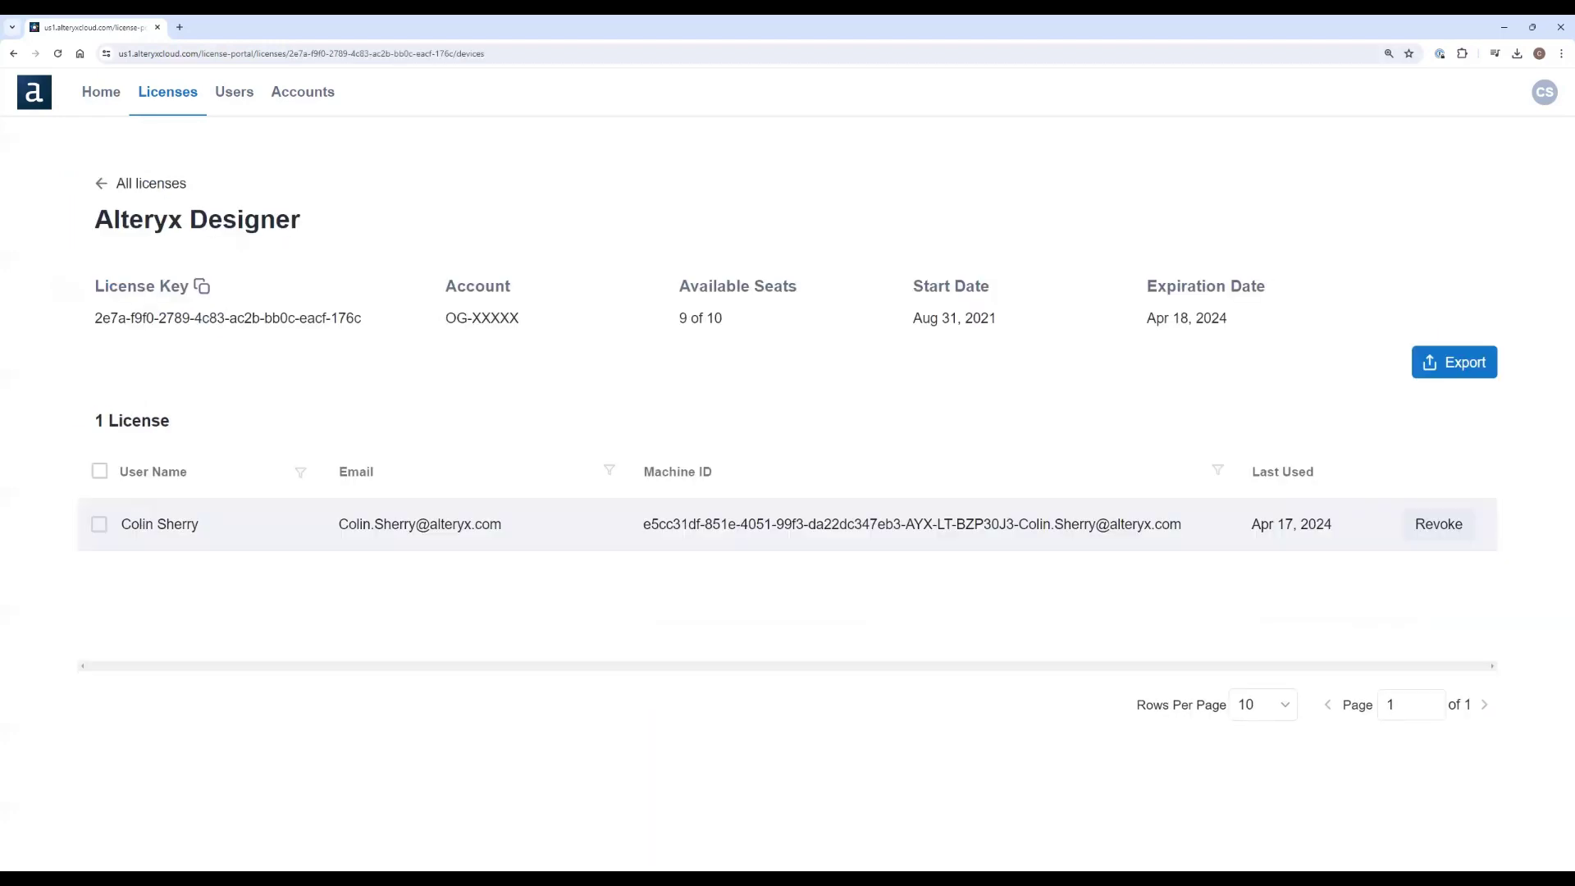
left_click(100, 525)
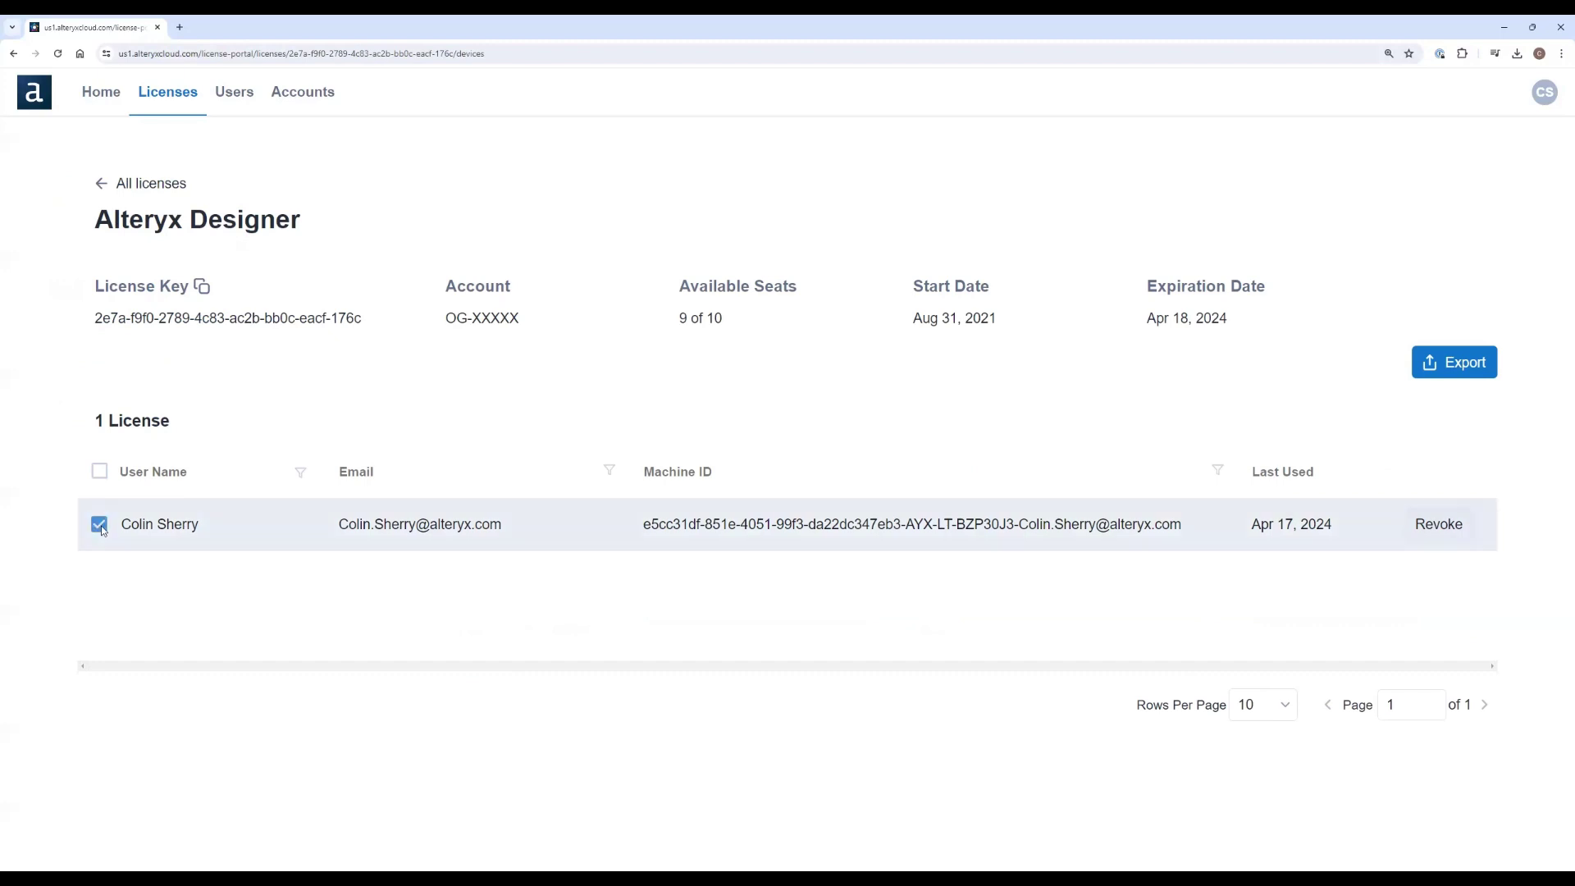
left_click(1419, 526)
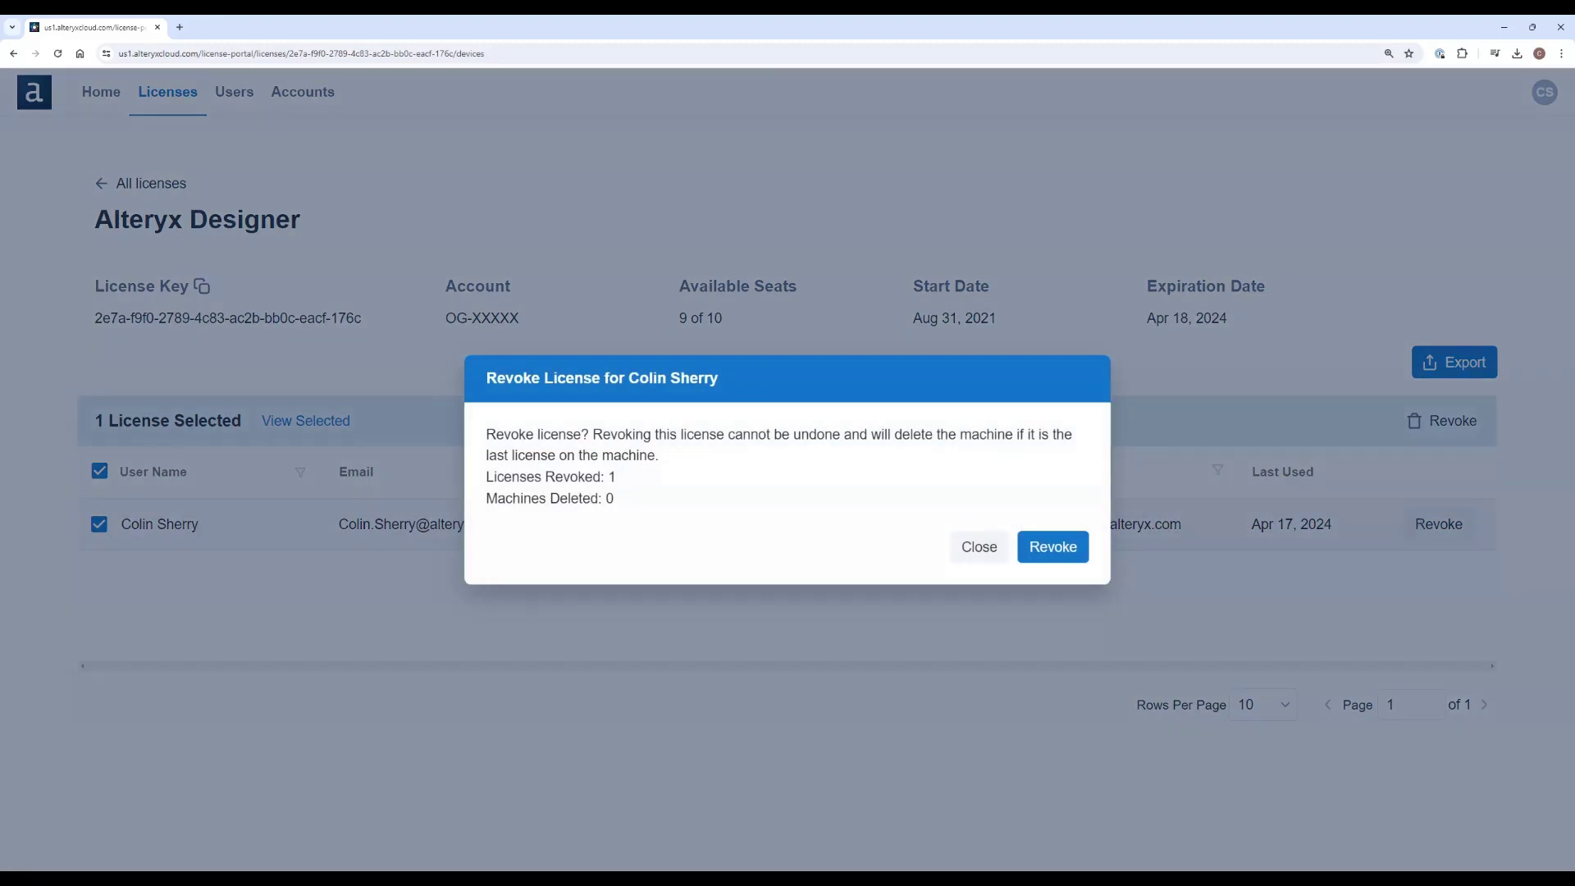
left_click(1061, 546)
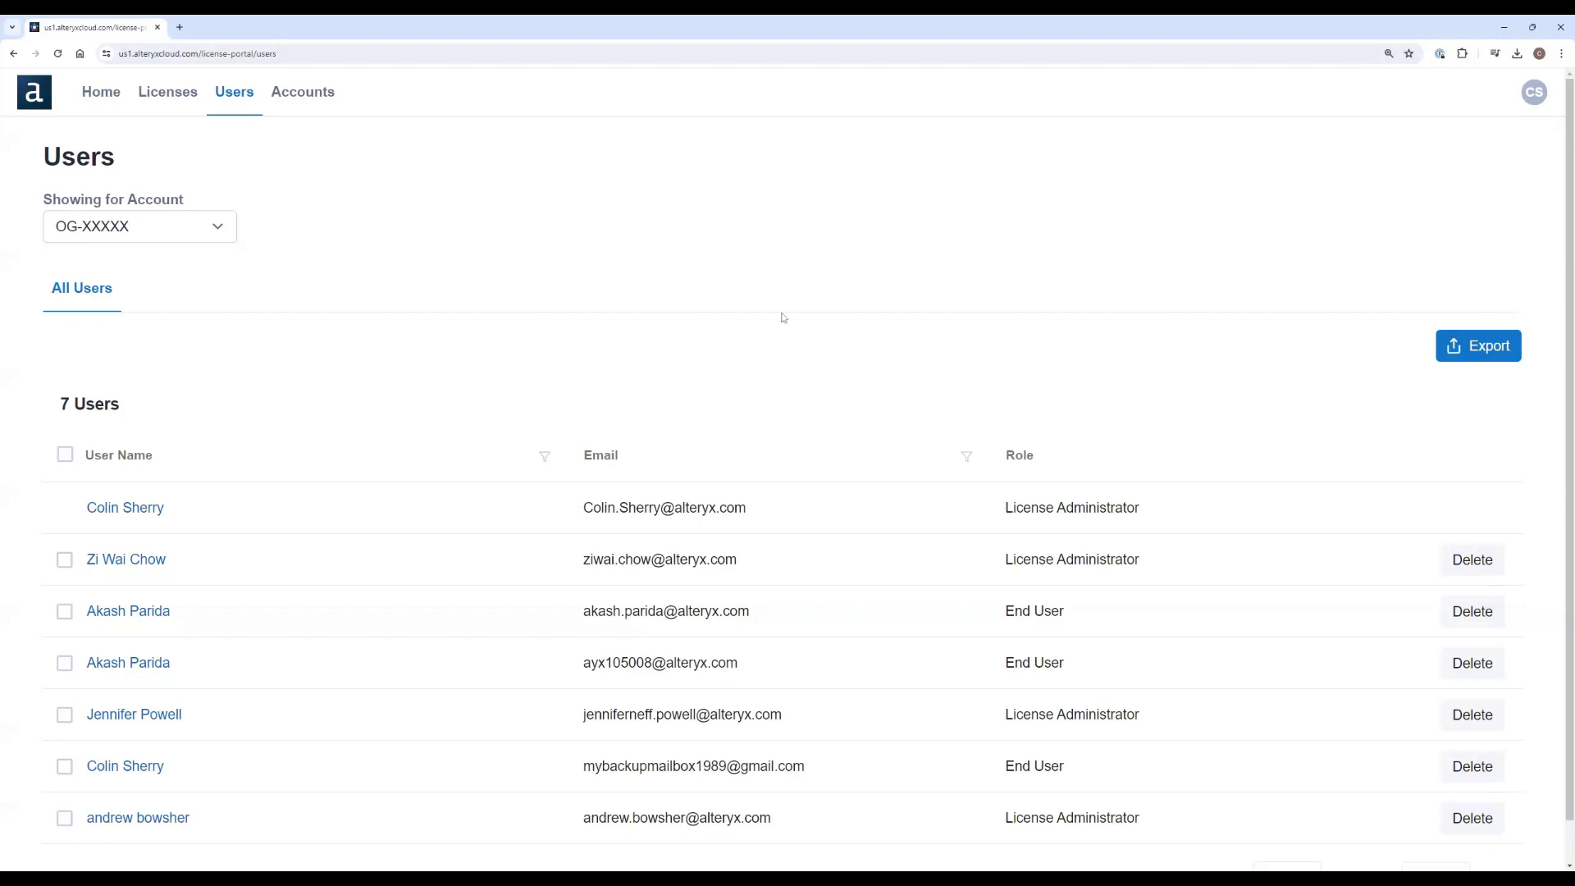
Step: Delete the duplicate End User entry from the OG-XXXXX account's Users list
left_click(219, 234)
left_click(218, 234)
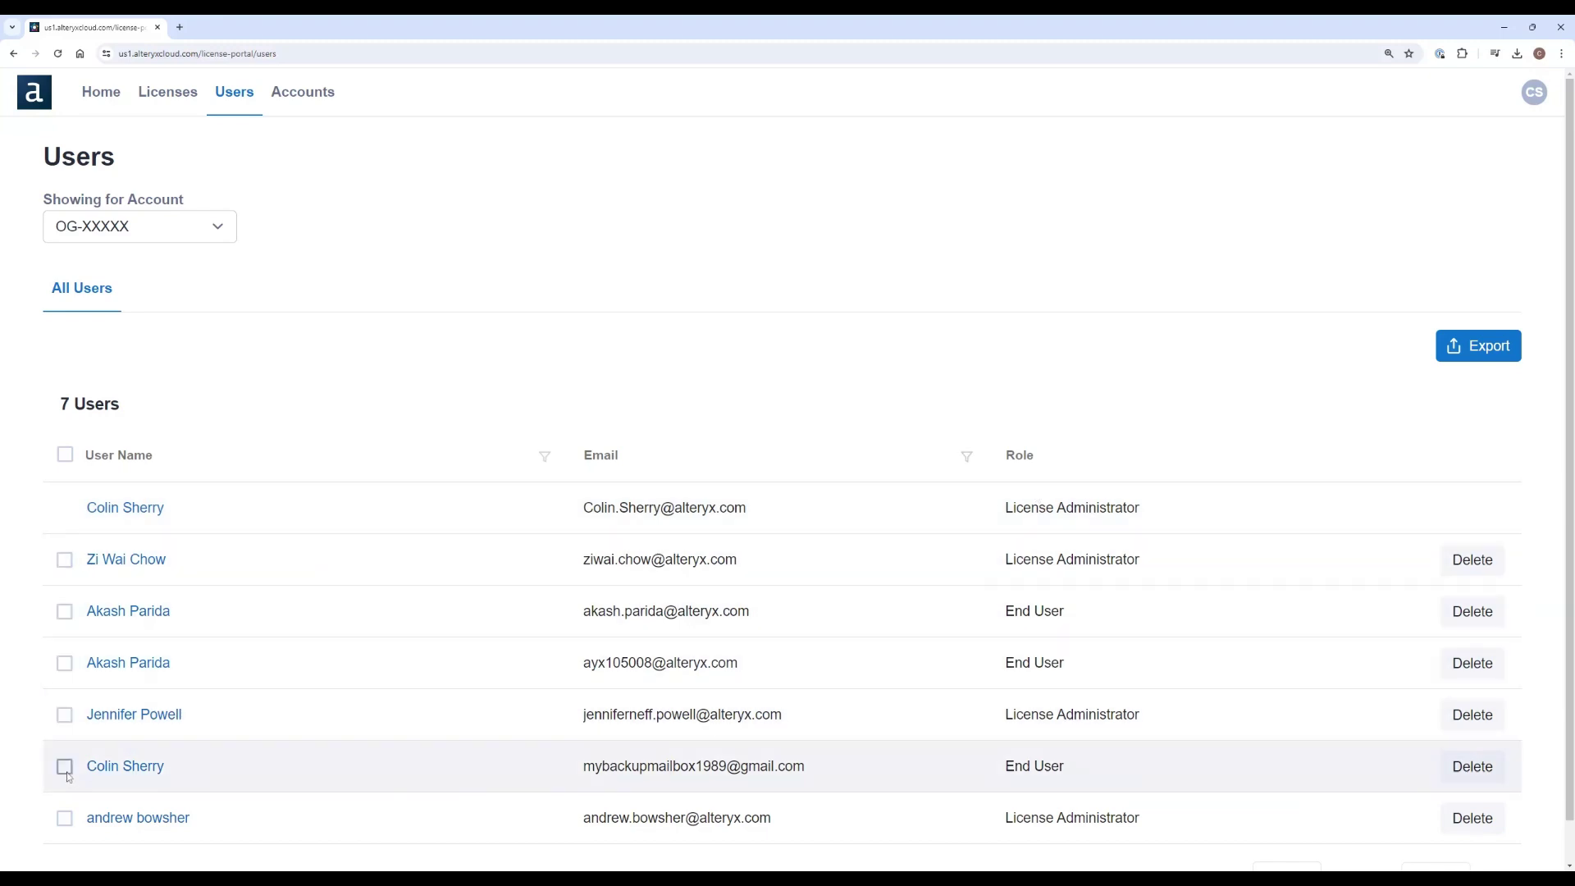
left_click(66, 768)
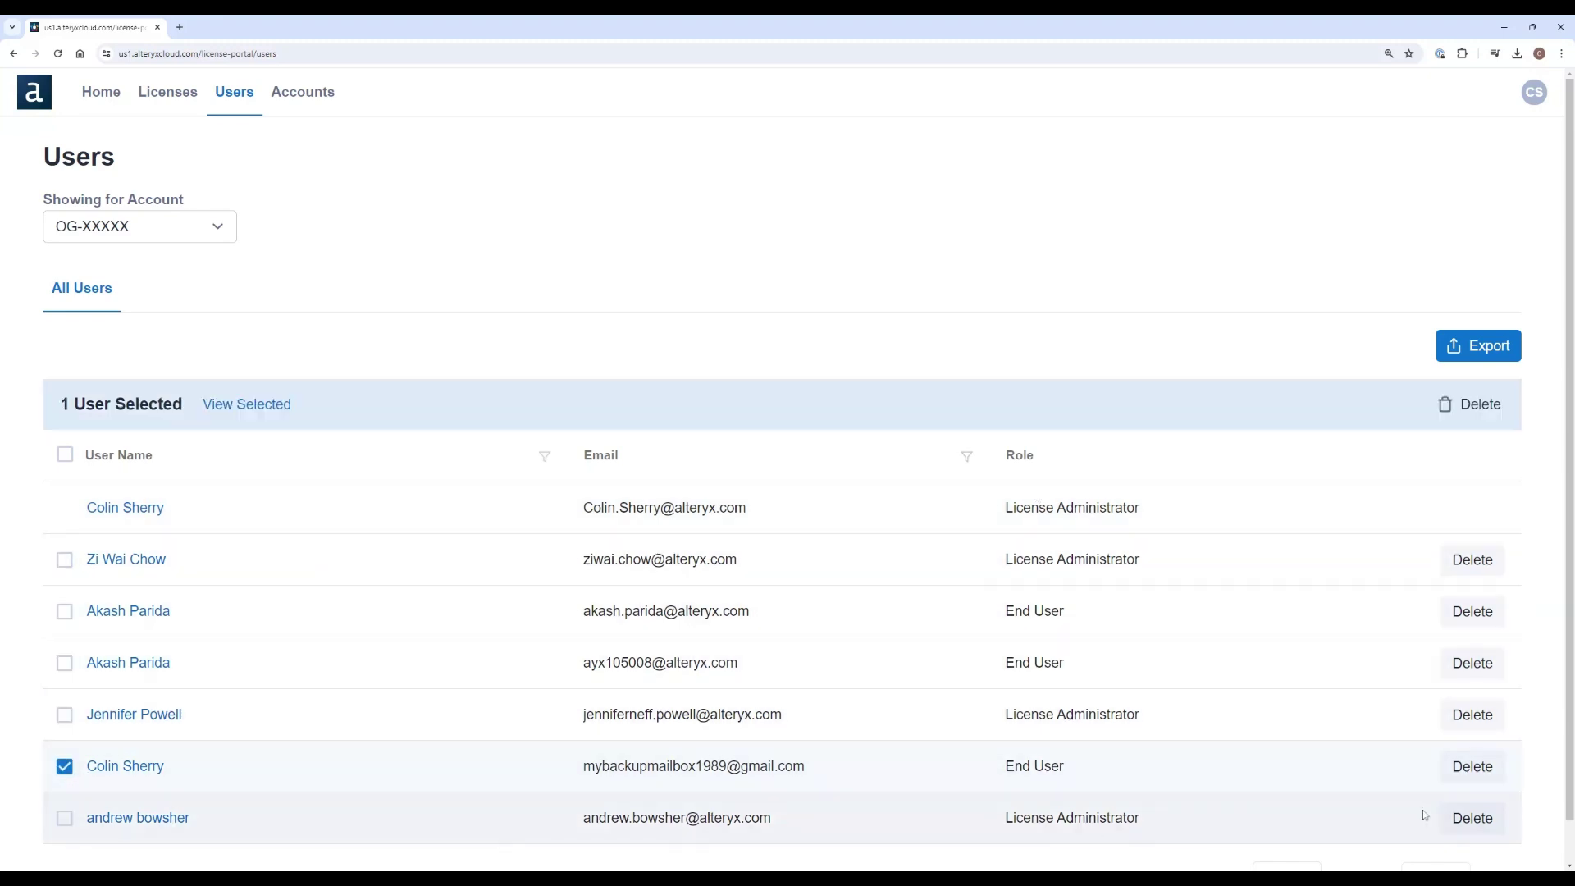
left_click(1466, 768)
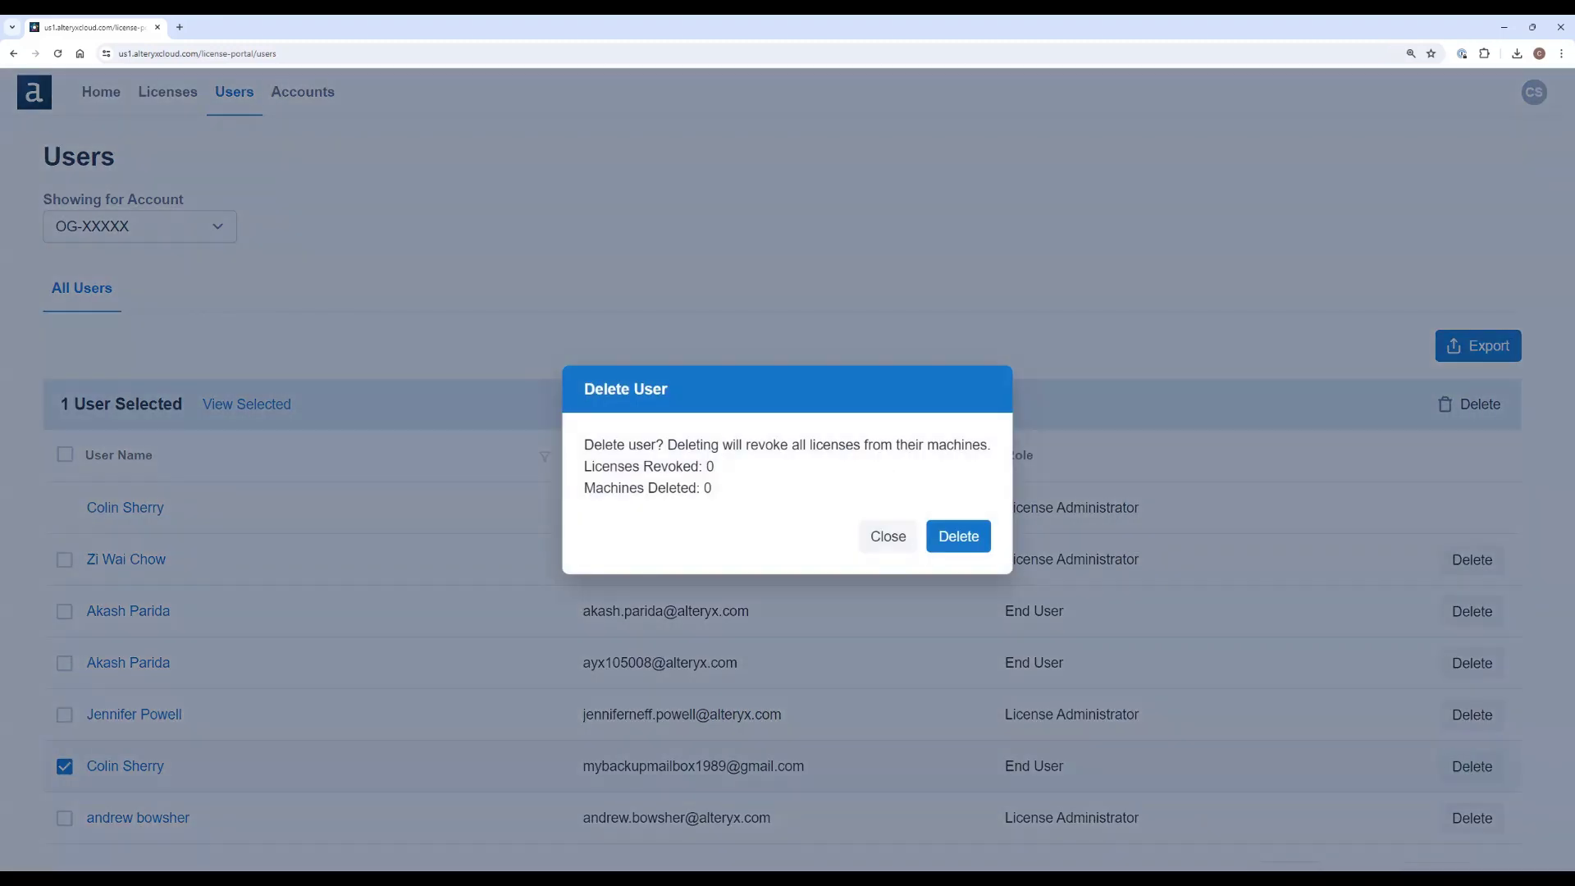
left_click(979, 542)
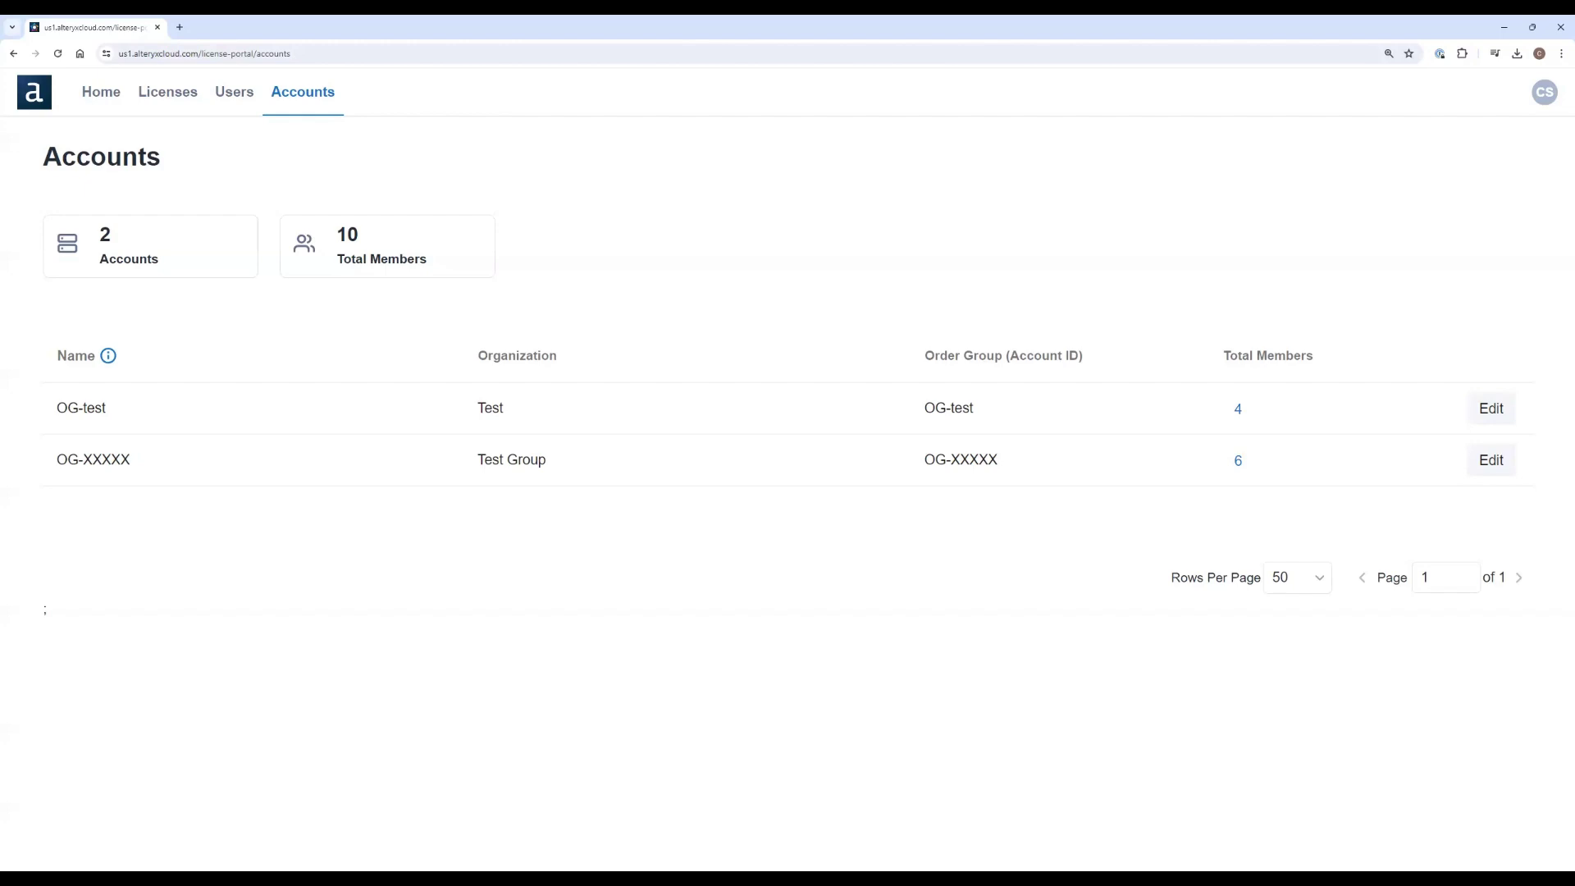
Step: Edit the OG-test account and select its current name for replacement
left_click(1500, 425)
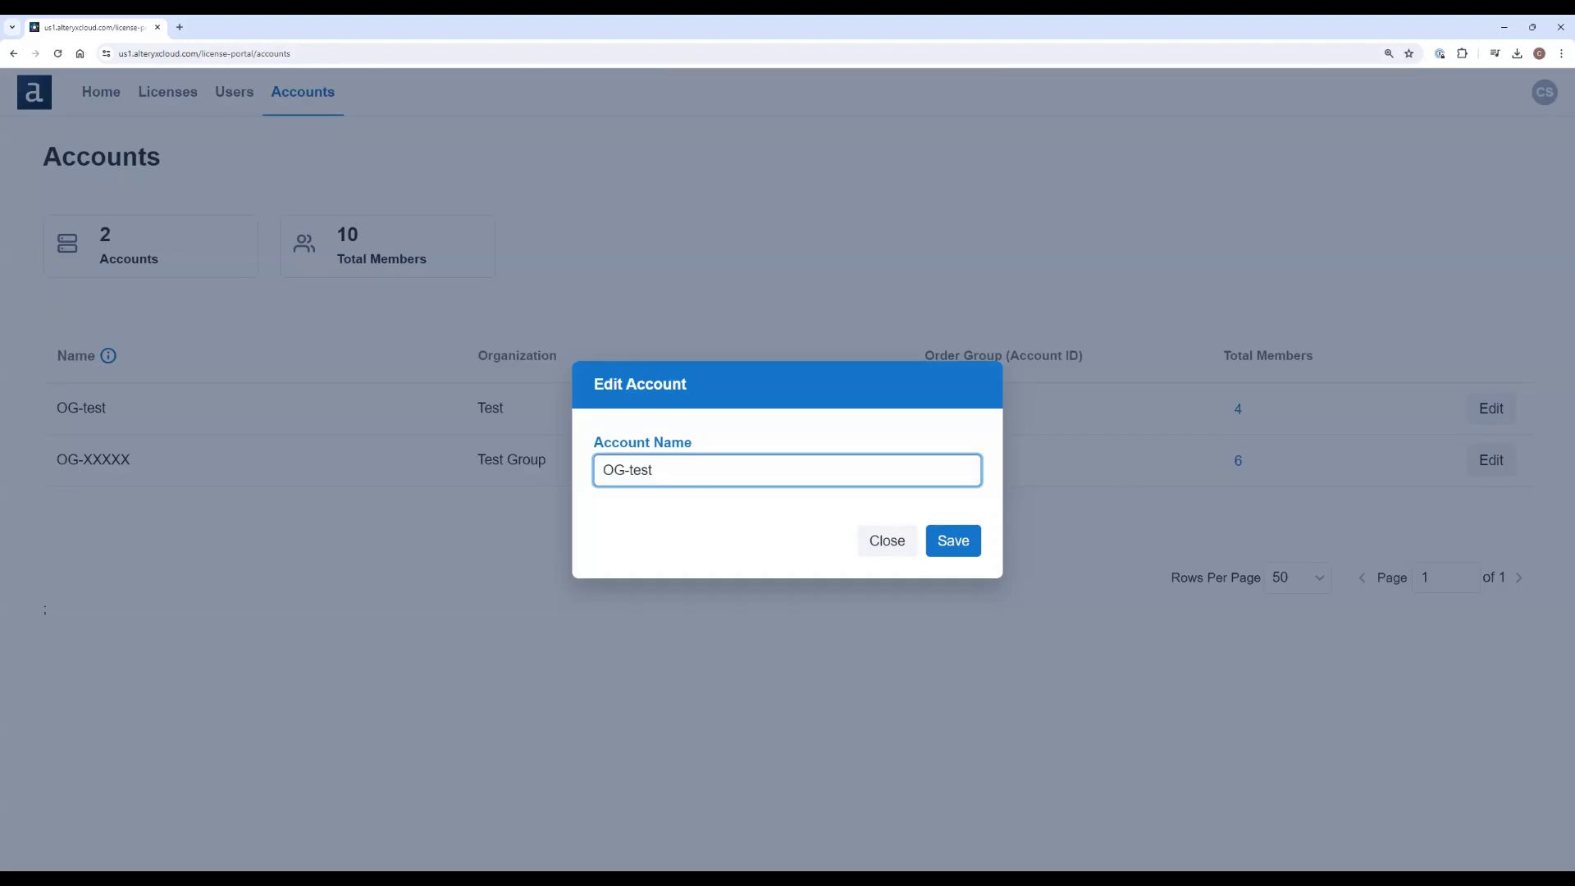
key("ctrl+a")
type("Finance department")
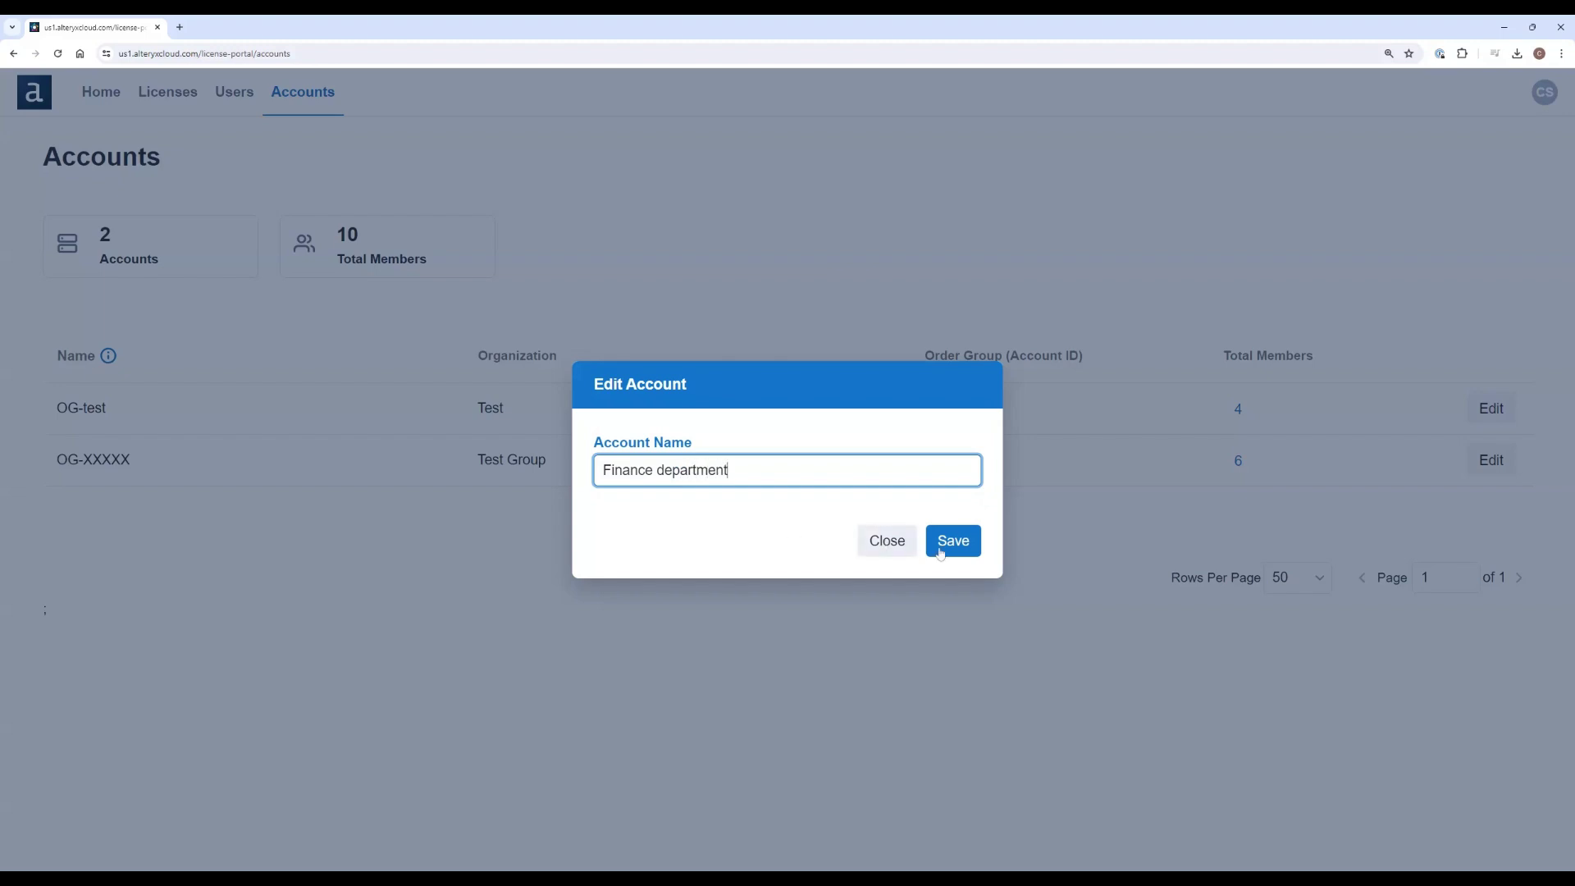